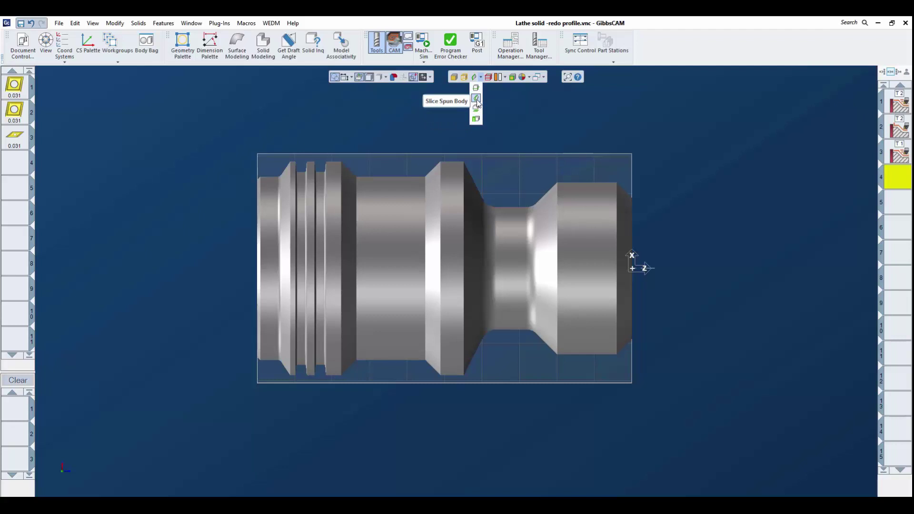
# Extract the spun profile of the solid body with Slice Spun Body and load the saved process "rough od _35 deg"
pyautogui.click(476, 99)
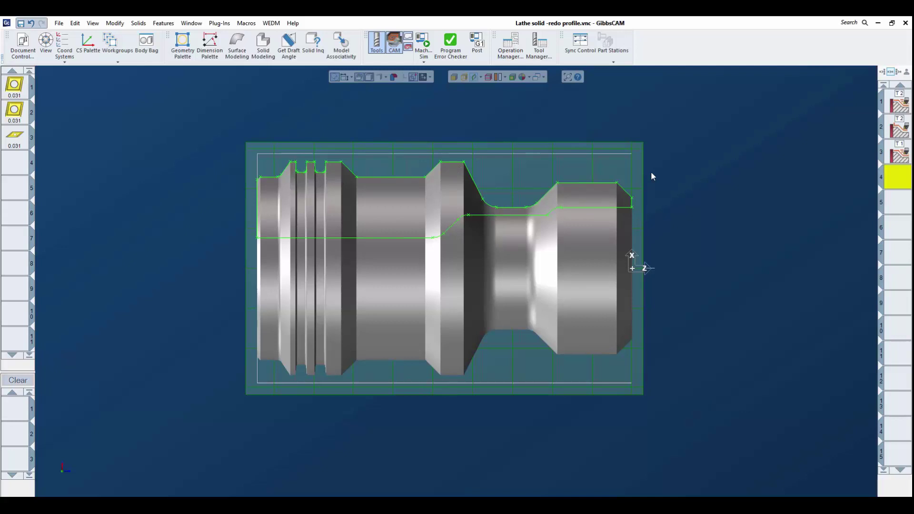
pyautogui.rightClick(15, 412)
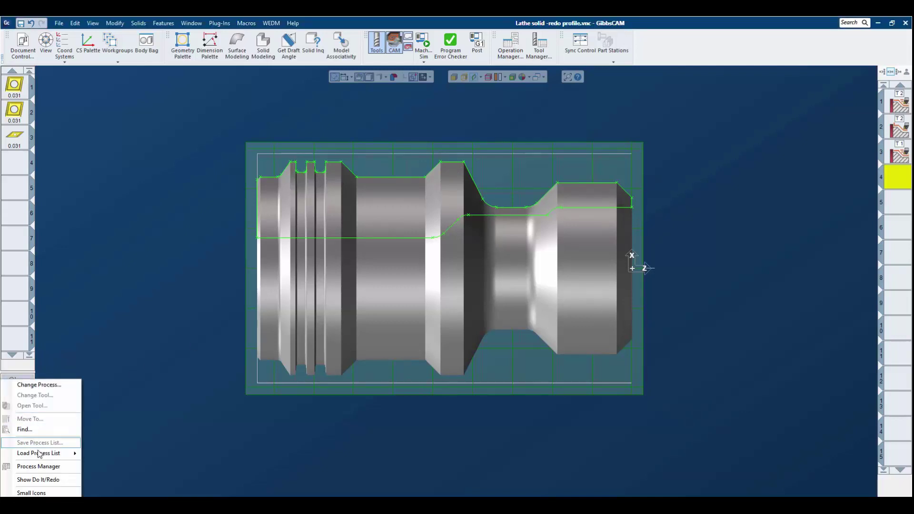
pyautogui.moveTo(39, 458)
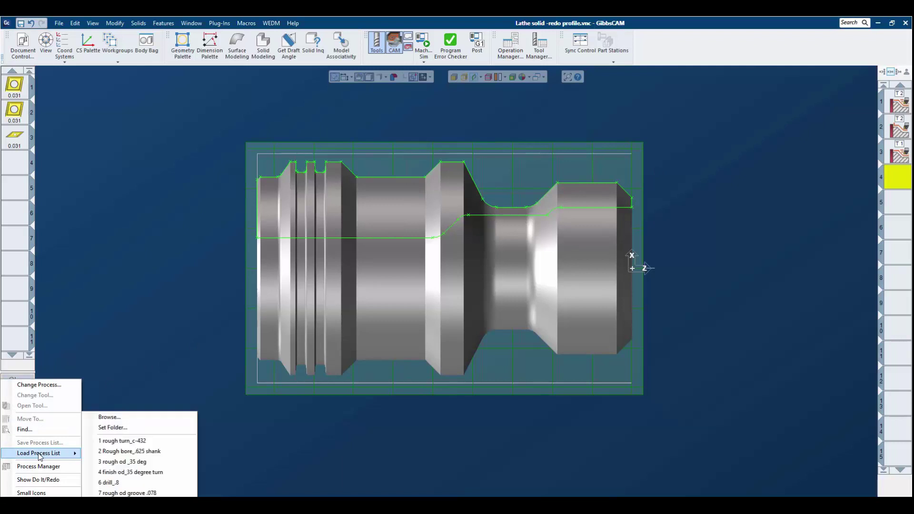
pyautogui.click(119, 461)
# Set the roughing cut from the angled wall of the front neck to the land beside the grooves and generate the toolpath
pyautogui.doubleClick(542, 195)
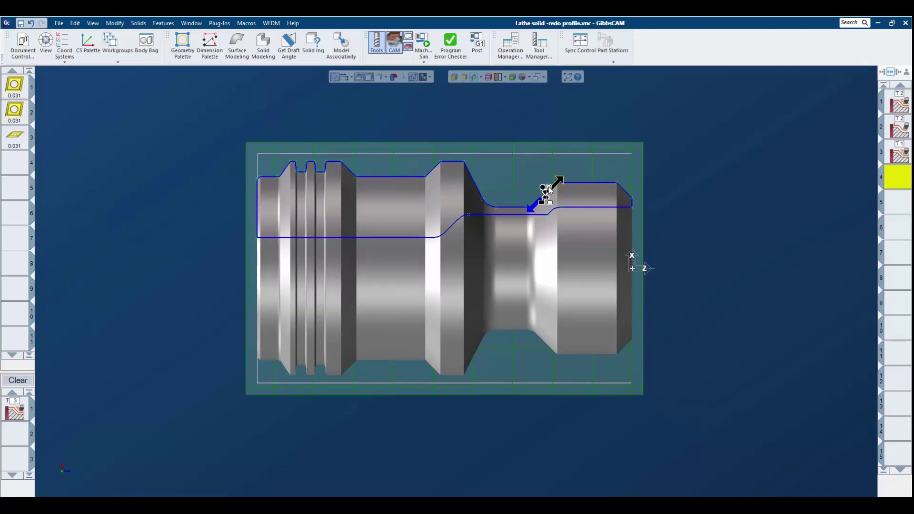
pyautogui.click(331, 162)
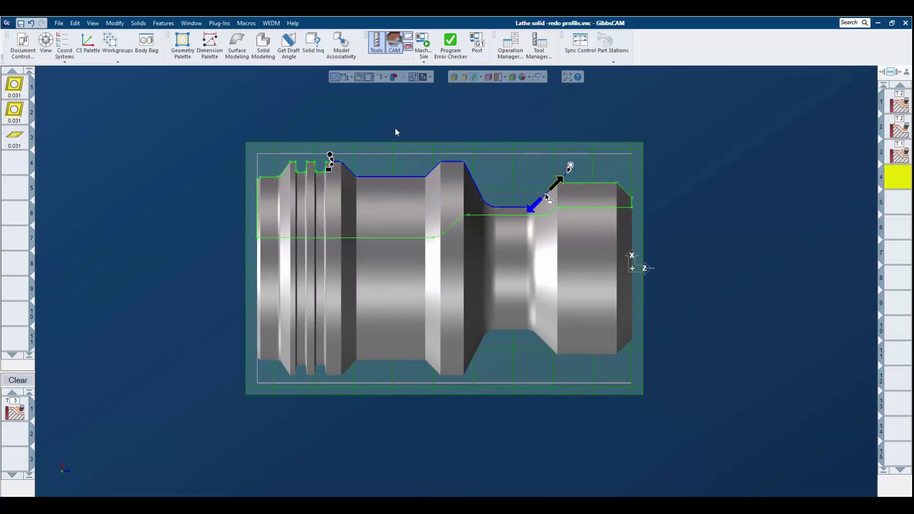
pyautogui.click(406, 103)
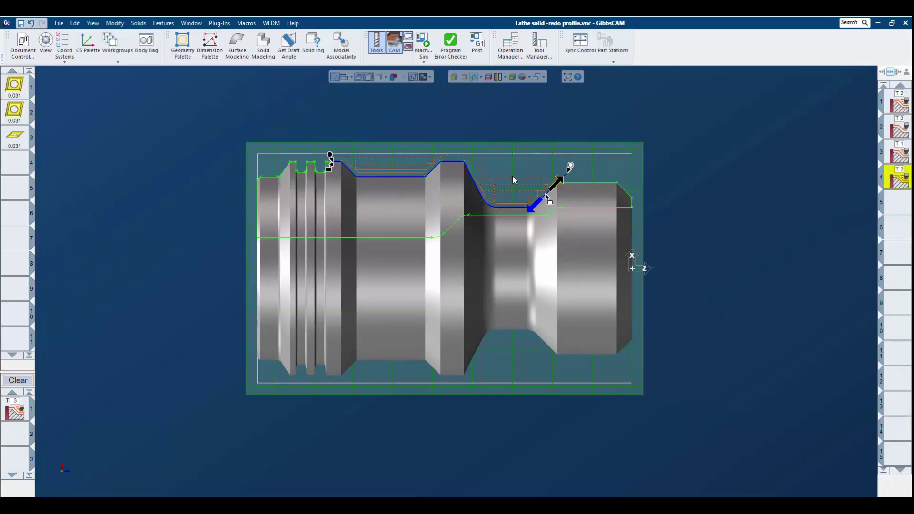
# Clear the process list and load the saved process "finish od_35 degree turn"
pyautogui.click(17, 380)
pyautogui.rightClick(20, 417)
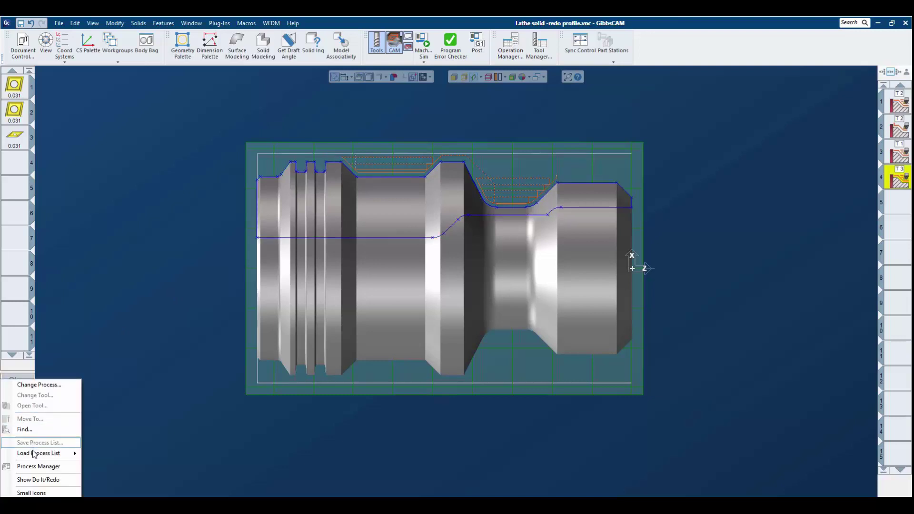
pyautogui.moveTo(33, 454)
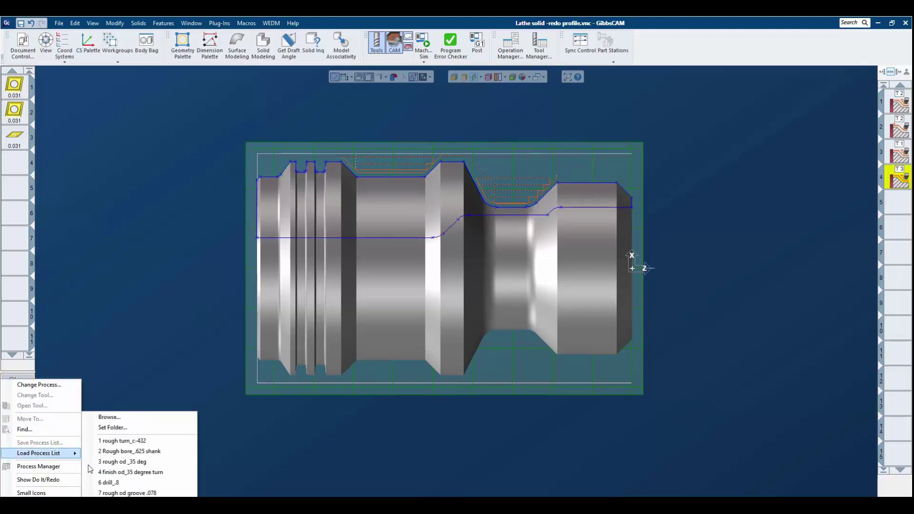
pyautogui.click(125, 474)
# Set the finishing cut from the front chamfer along the outer profile to just past the part's back end and generate the toolpath
pyautogui.doubleClick(621, 187)
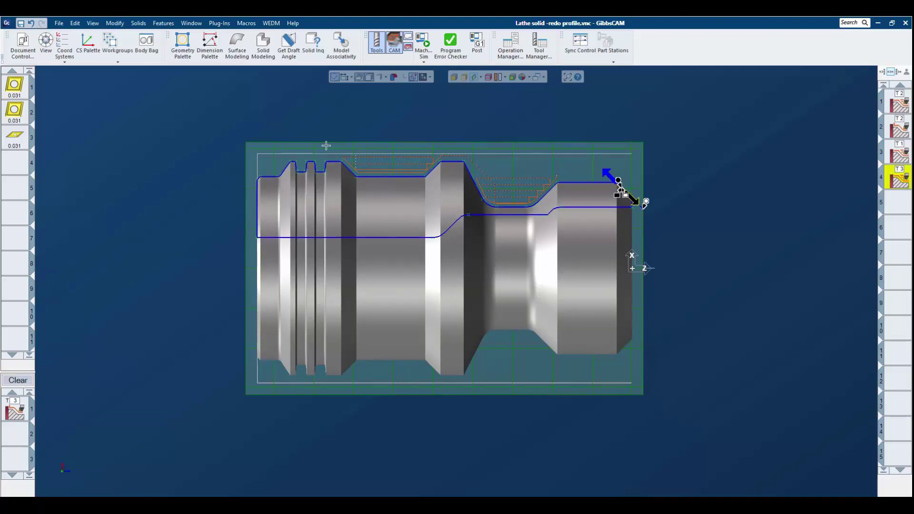
pyautogui.click(328, 164)
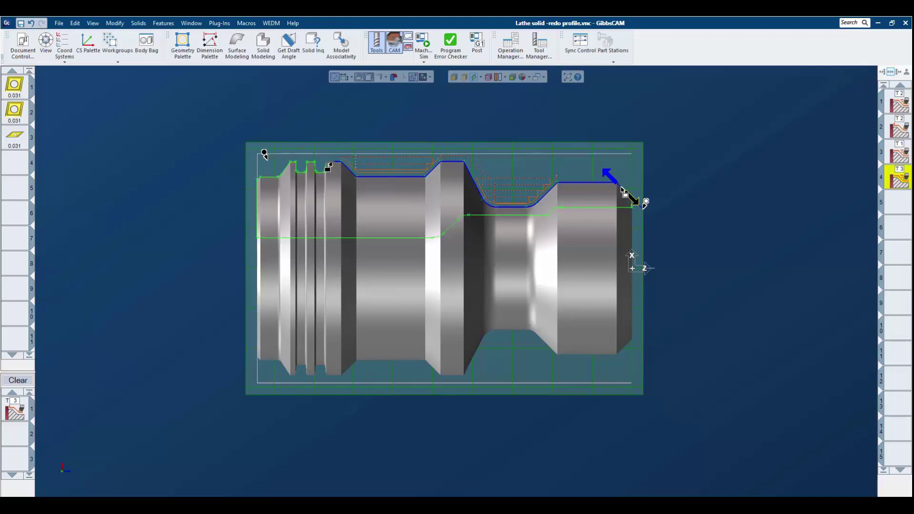
pyautogui.click(251, 157)
pyautogui.rightClick(538, 117)
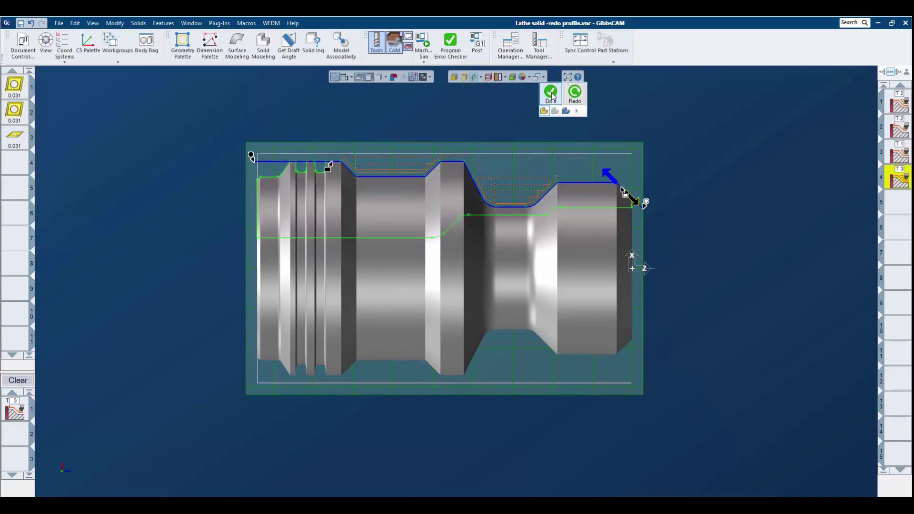
pyautogui.click(551, 95)
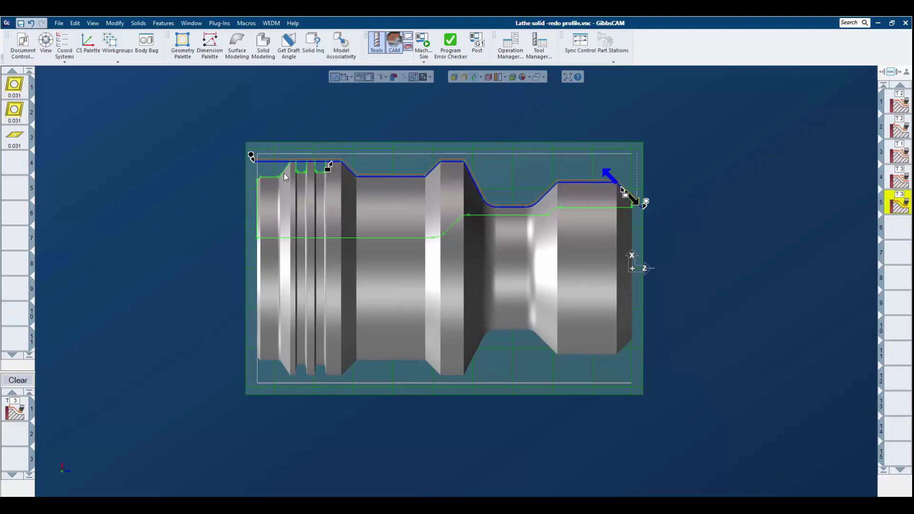
# Run the machining simulation of all operations on the sectioned stock, and close it
pyautogui.click(427, 47)
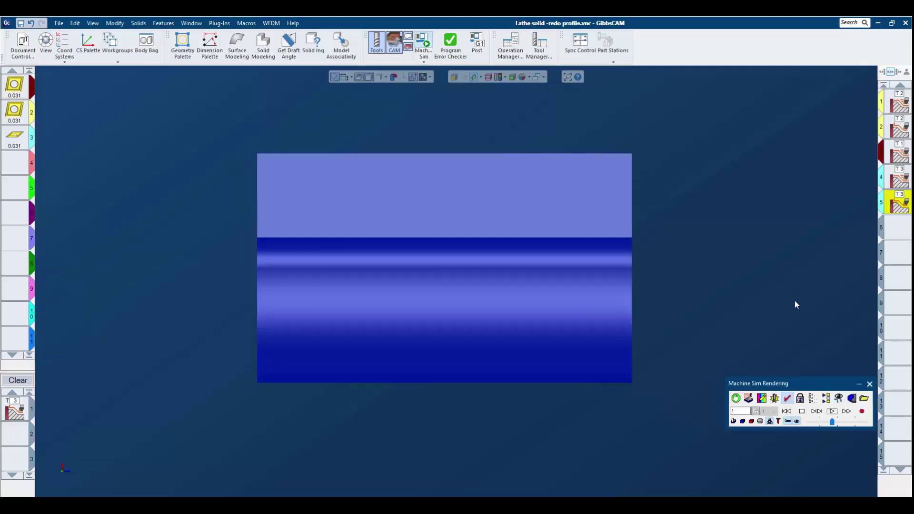
pyautogui.moveTo(657, 278); pyautogui.dragTo(402, 381, button='middle')
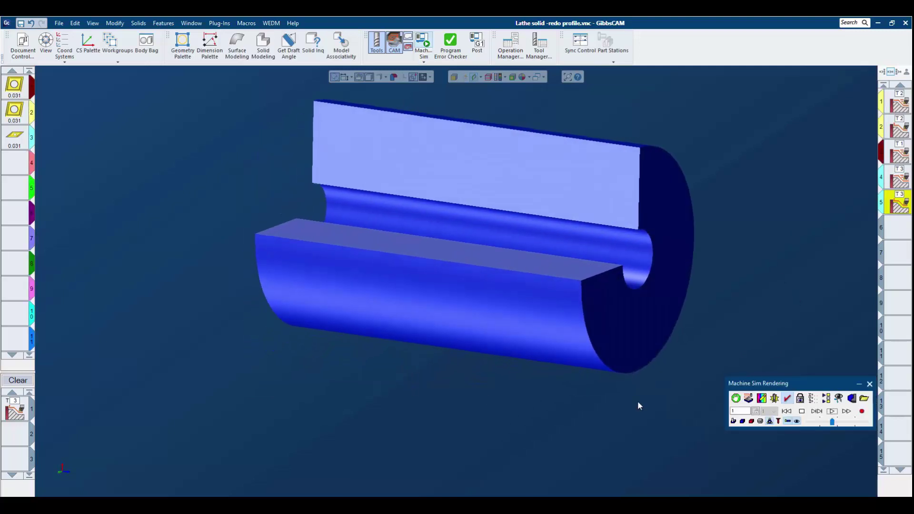
pyautogui.click(833, 413)
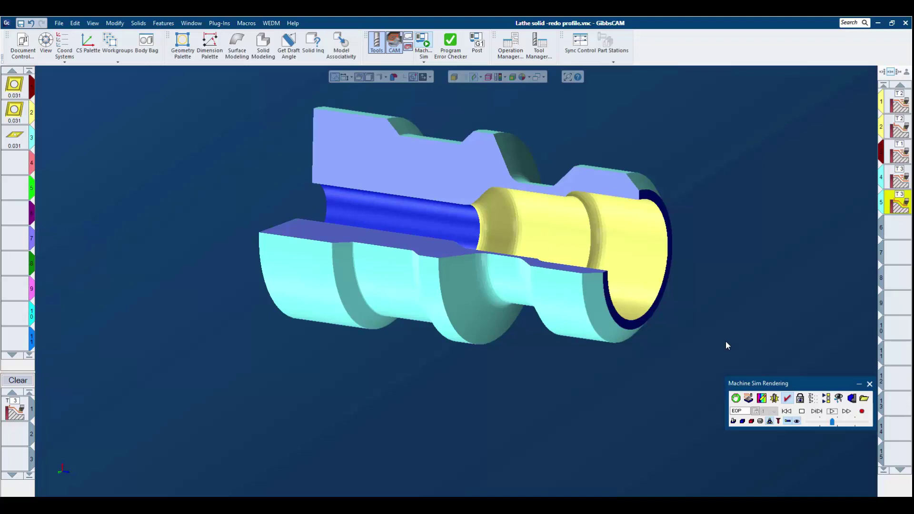
pyautogui.click(870, 385)
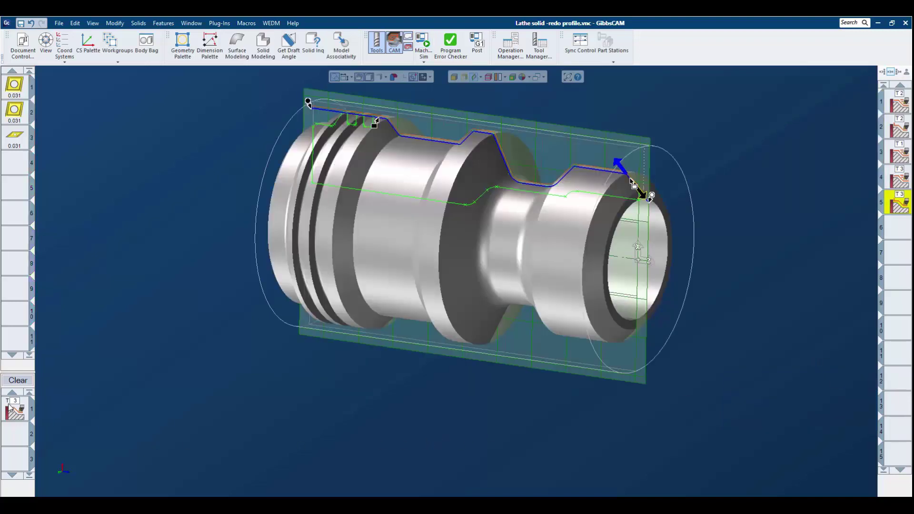
# Clear the process list and store the original solid in the Body Bag
pyautogui.click(24, 382)
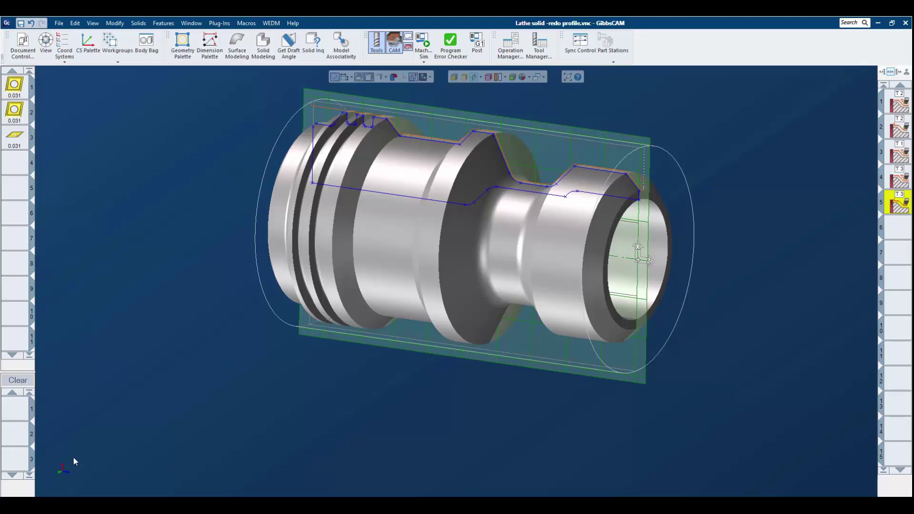
pyautogui.moveTo(63, 472)
pyautogui.click(54, 454)
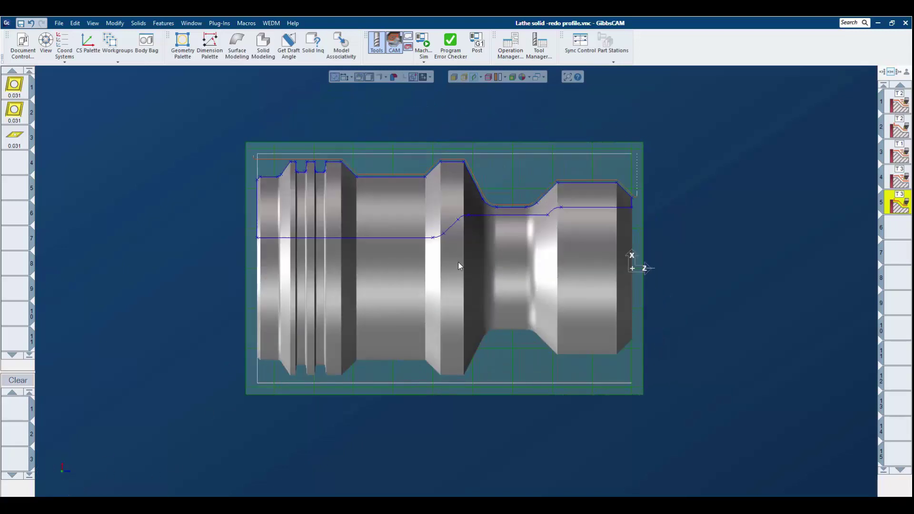
pyautogui.doubleClick(455, 262)
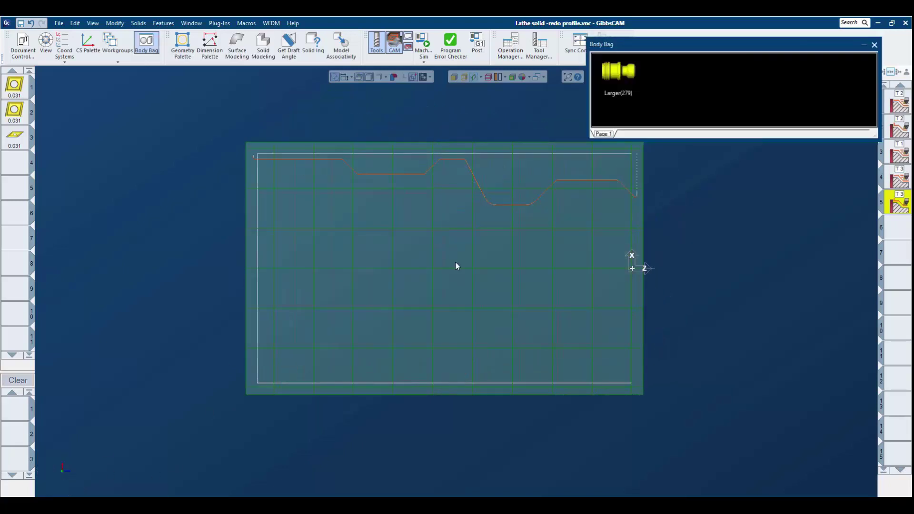
# Import the Parasolid file "Lathe solid SMALLER redo.x_t" into the part
pyautogui.click(59, 24)
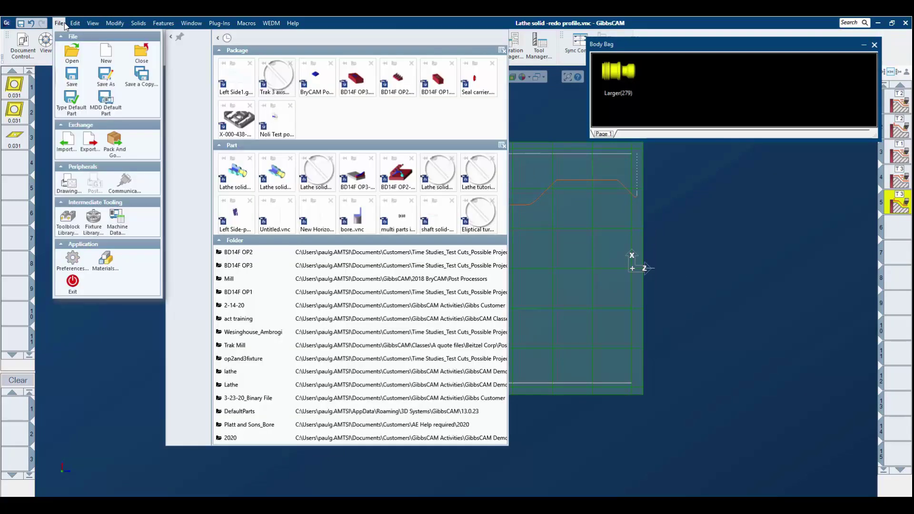
pyautogui.click(67, 140)
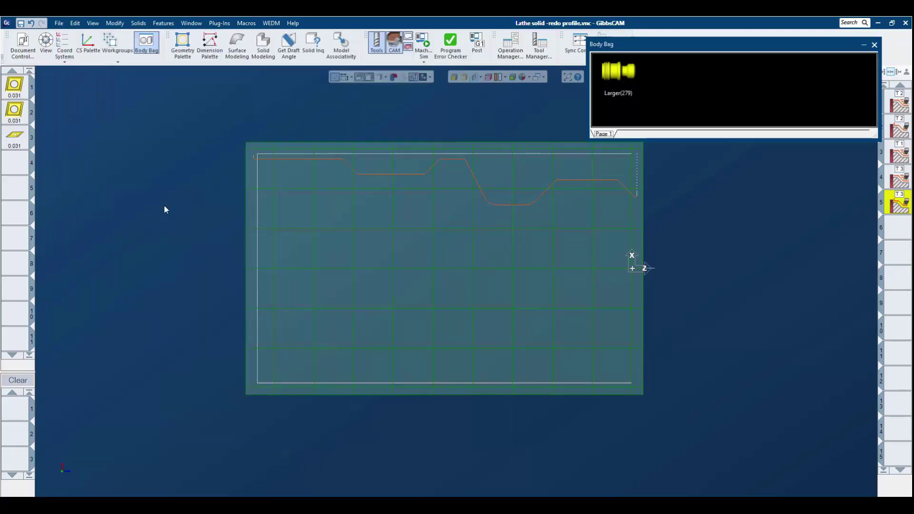
pyautogui.click(471, 168)
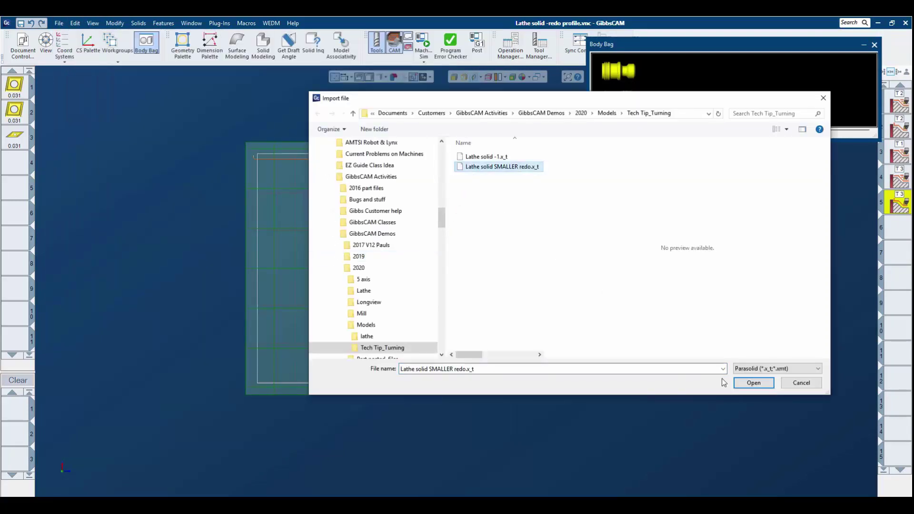
pyautogui.click(756, 383)
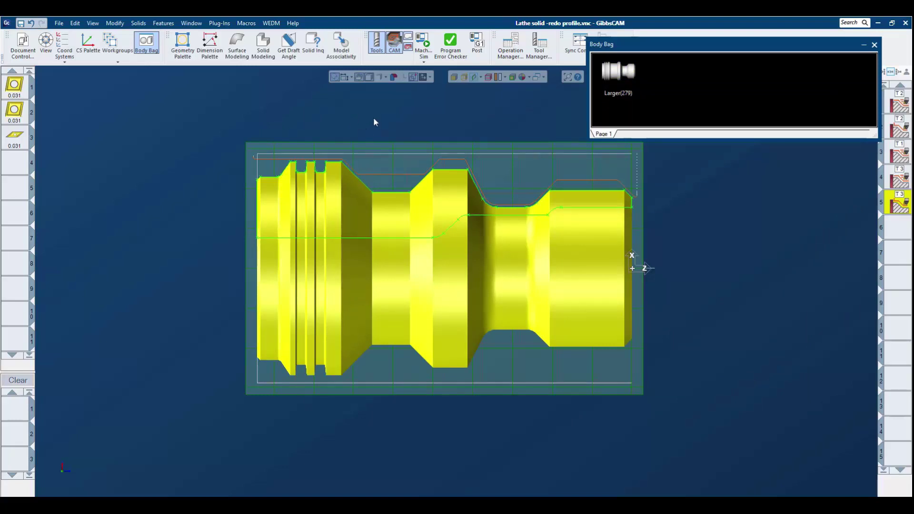
# Use Model Associativity to replace the bagged Larger solid with the imported one for all operations, redoing the modified operations
pyautogui.click(343, 54)
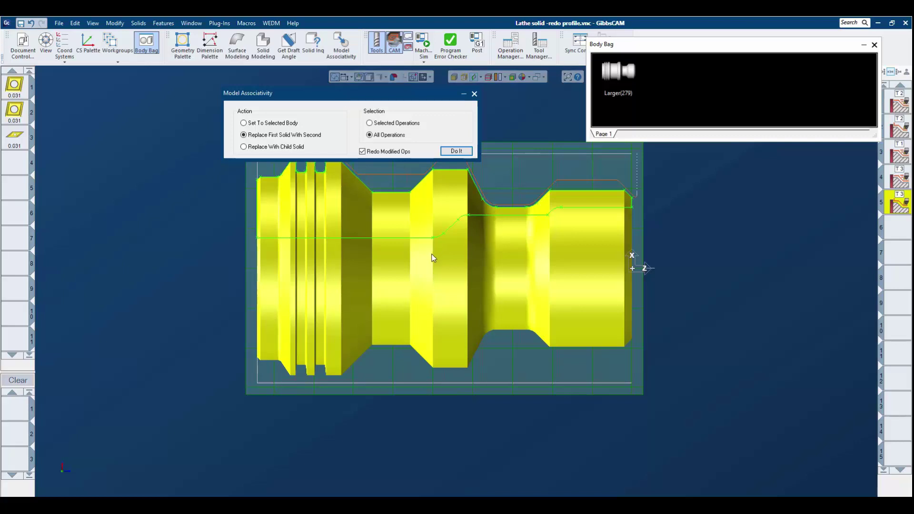
pyautogui.moveTo(424, 255); pyautogui.dragTo(441, 322, button='middle')
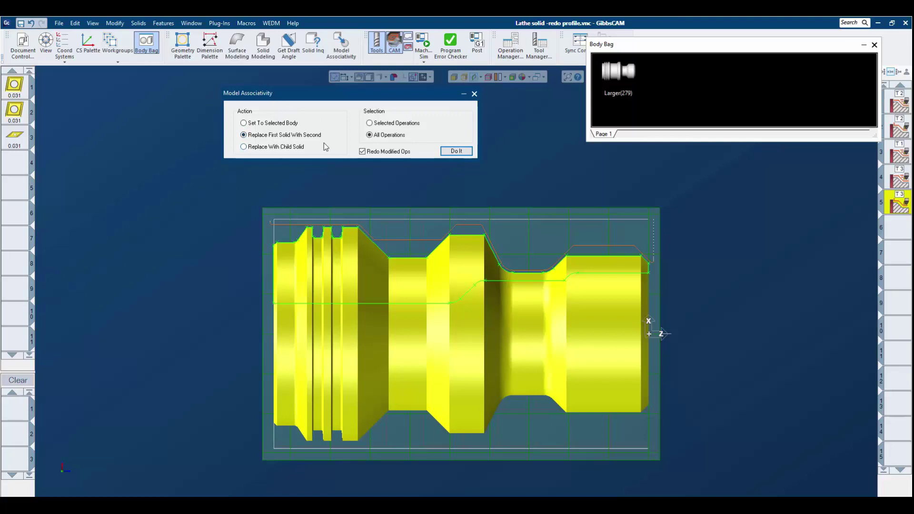
pyautogui.click(618, 70)
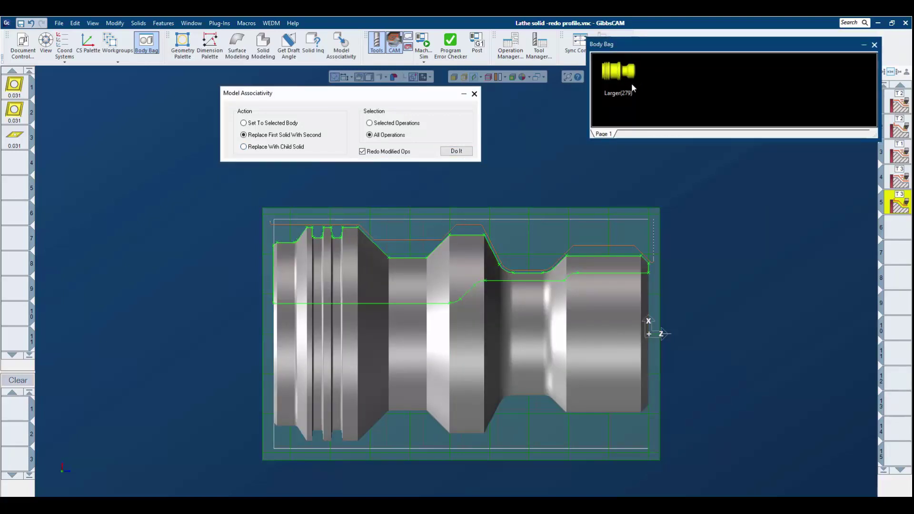
pyautogui.click(463, 325)
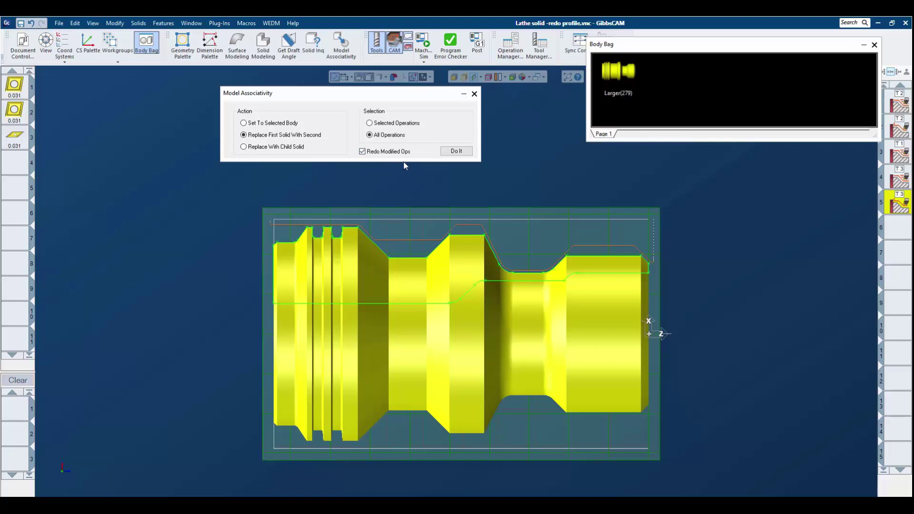
pyautogui.click(456, 152)
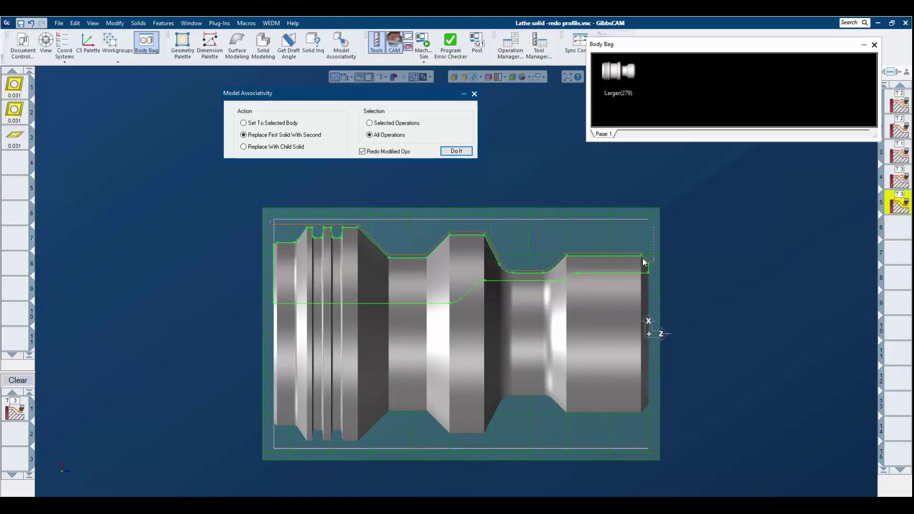
pyautogui.click(475, 95)
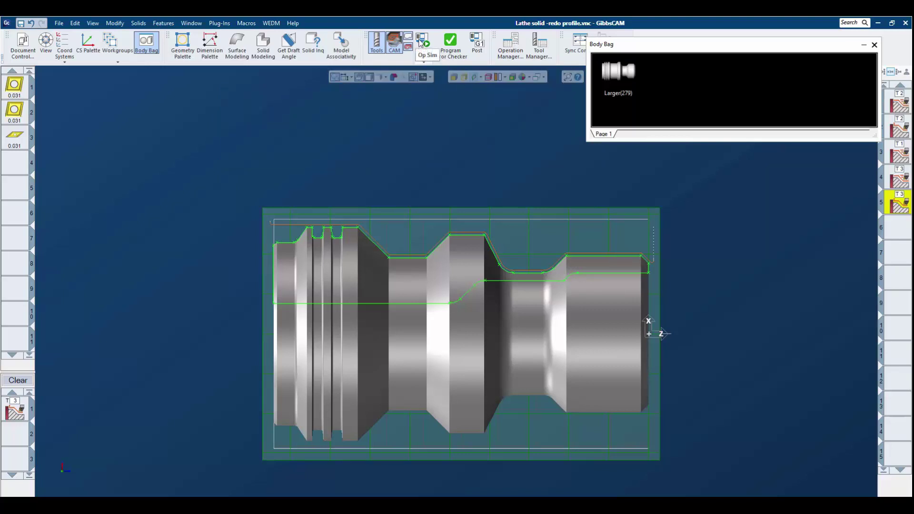
# Simulate the machining of the updated operations on the smaller part, and close the simulation
pyautogui.click(421, 42)
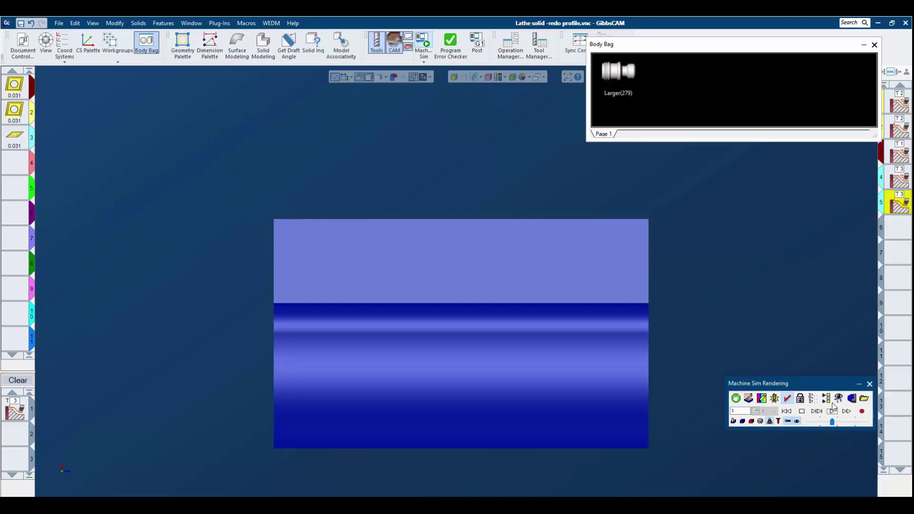
pyautogui.click(828, 410)
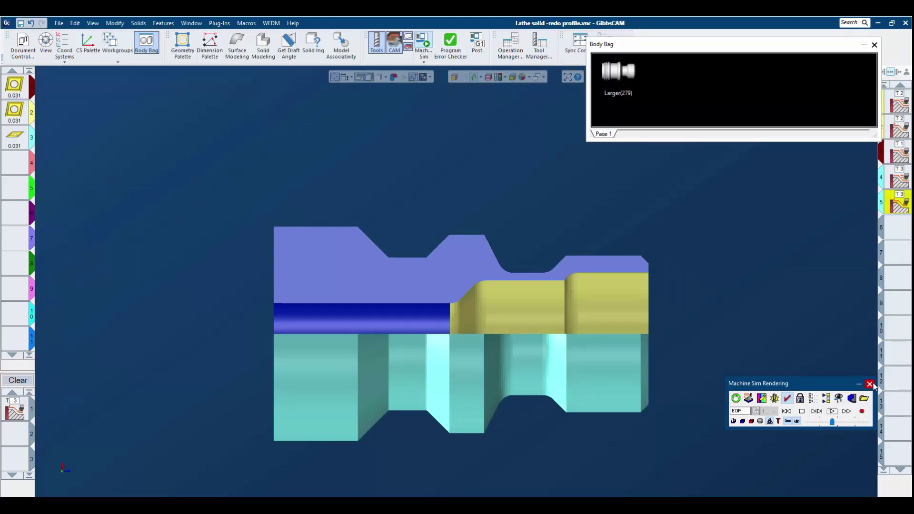
pyautogui.click(870, 384)
# Open the second operation's bore toolpath and inspect the bore and outer profile in the machining simulation
pyautogui.click(897, 135)
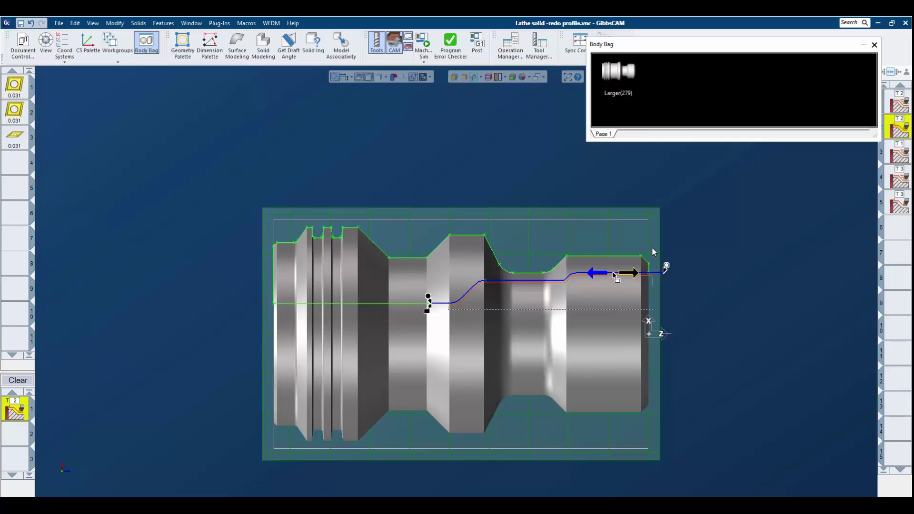
pyautogui.click(427, 47)
pyautogui.moveTo(748, 275); pyautogui.dragTo(462, 415, button='middle')
pyautogui.moveTo(500, 321); pyautogui.dragTo(444, 314, button='middle')
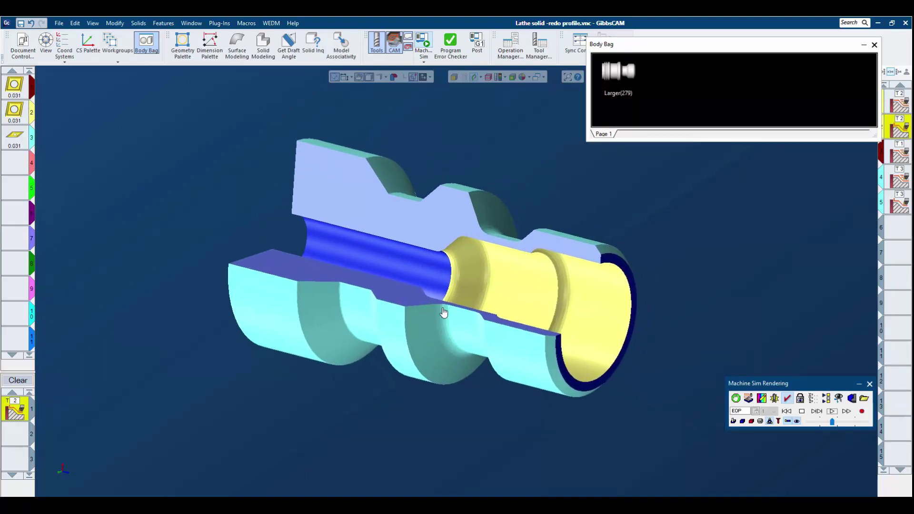
pyautogui.moveTo(582, 298); pyautogui.dragTo(547, 345, button='middle')
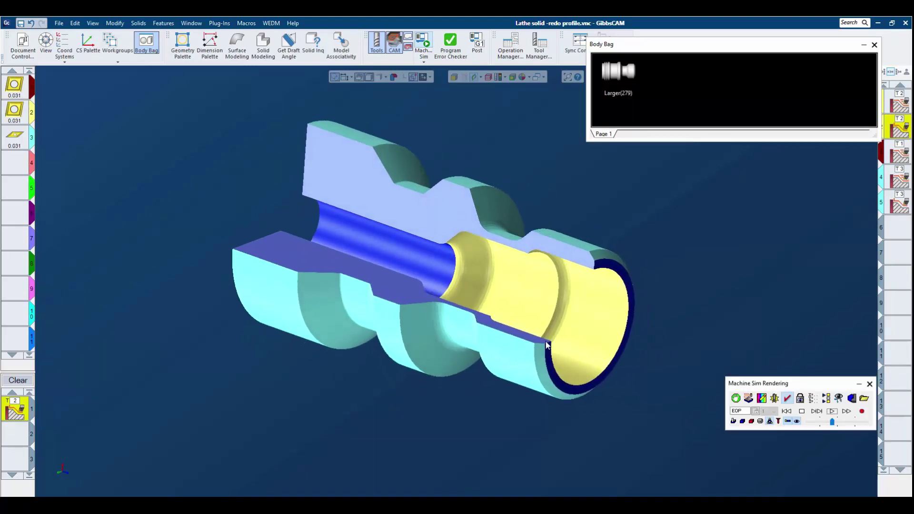